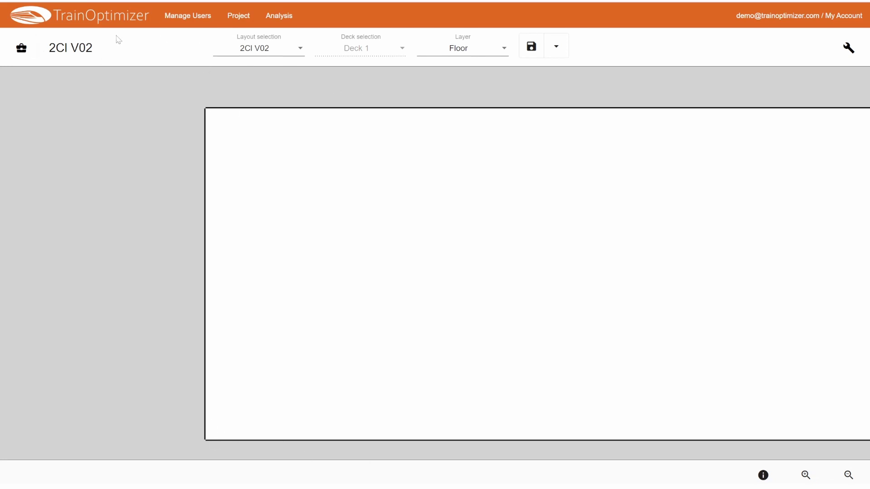
Place a gangway connection from the element library and attach it to the outside of the carriage's left end wall
click(23, 50)
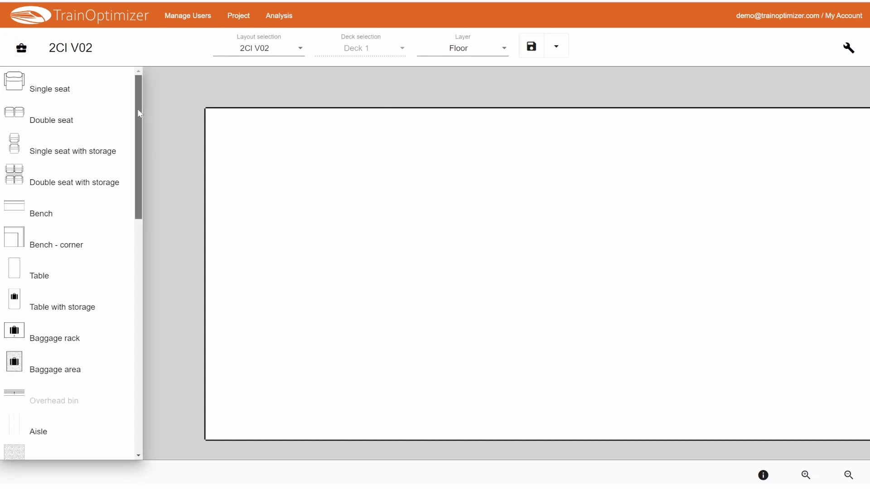
drag(137, 108, 125, 352)
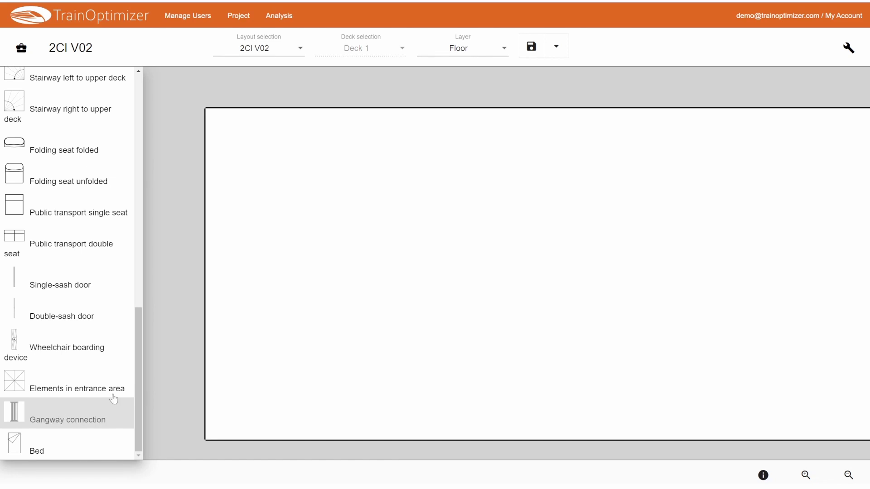
click(310, 200)
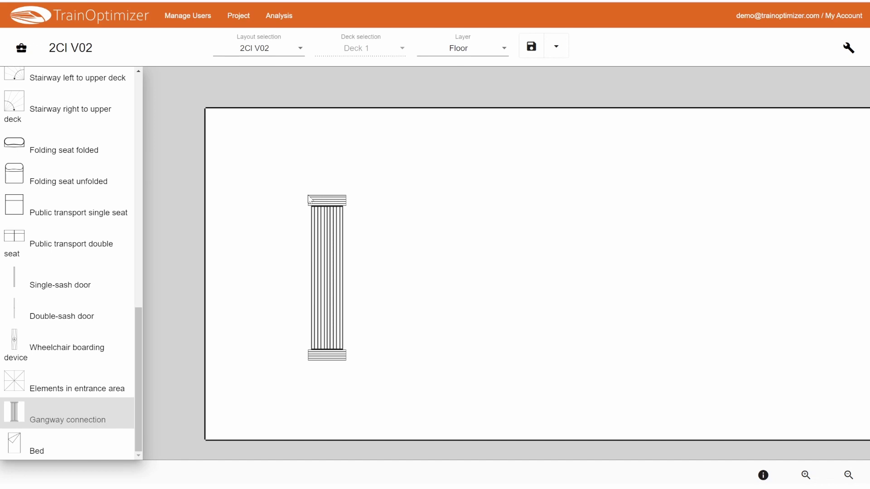
click(375, 254)
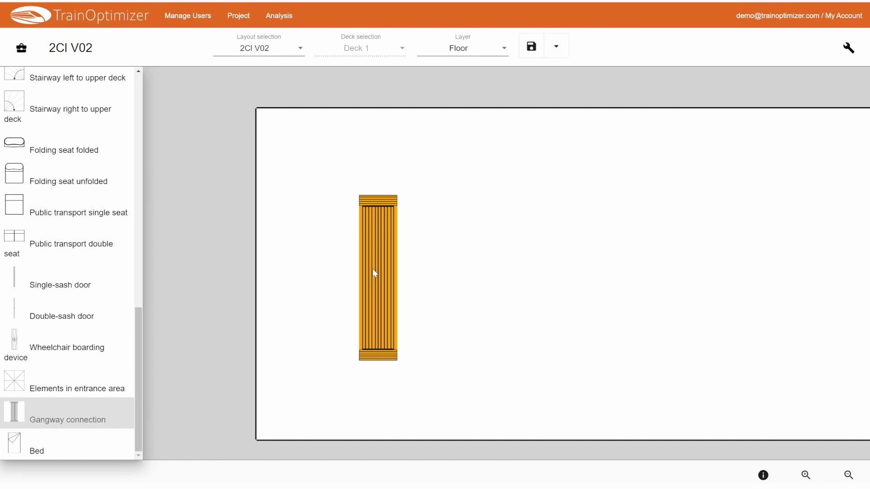
drag(373, 269, 229, 270)
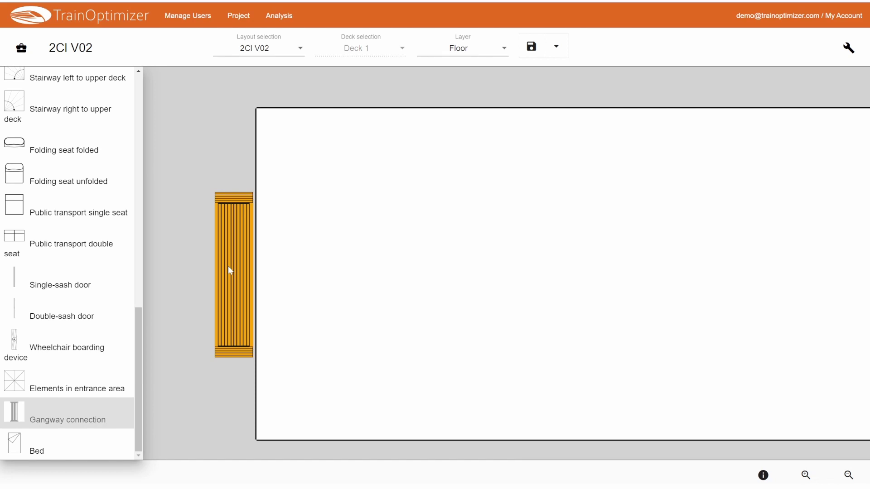
drag(228, 266, 182, 260)
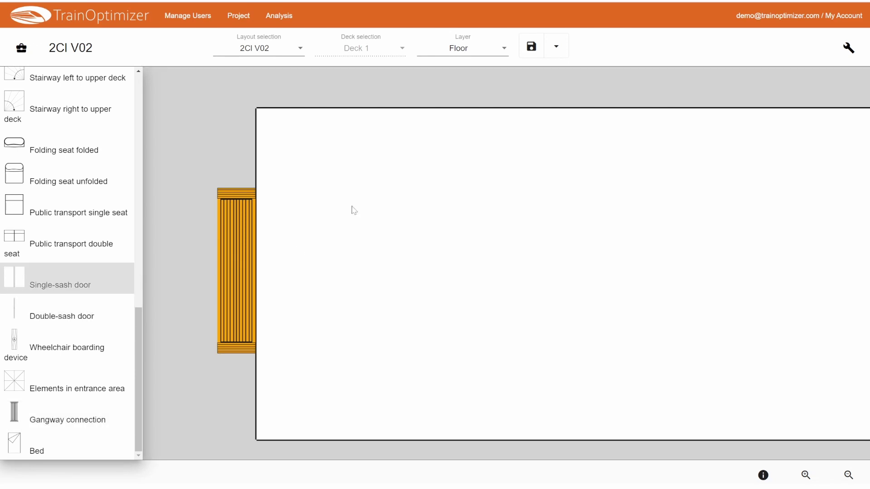
Place a single-sash door inside the carriage floor plan with a length of 1000 and the identifier name Door 1
click(389, 209)
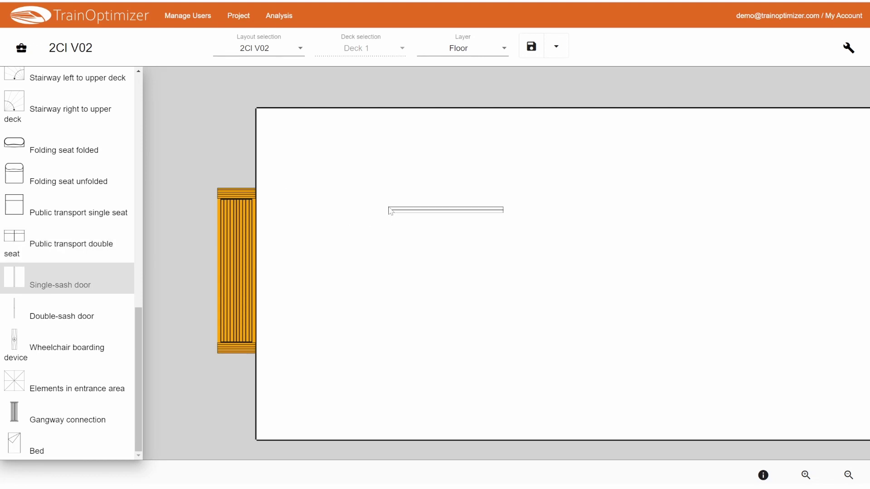
click(442, 210)
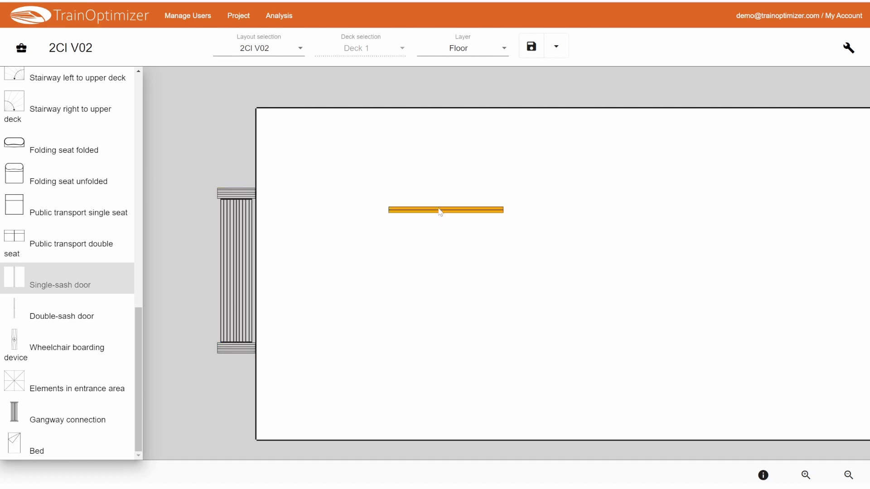
click(849, 48)
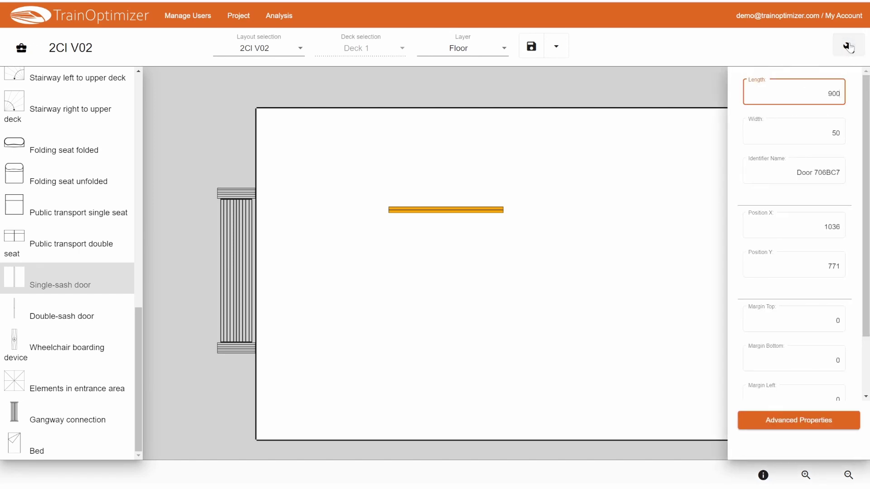
drag(828, 94, 847, 97)
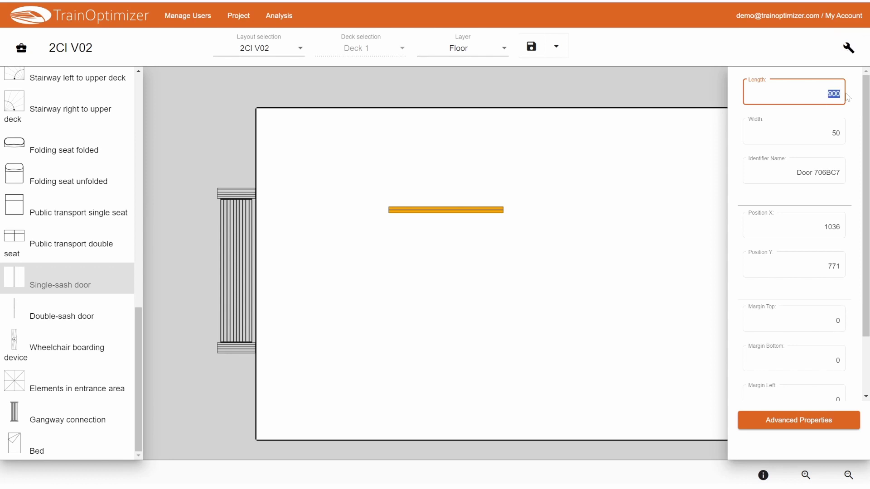
text(1000)
drag(814, 173, 847, 178)
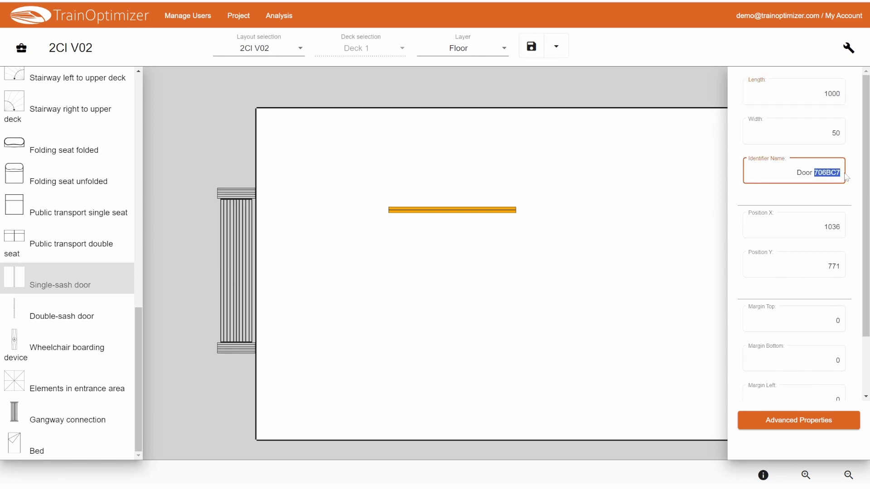
text(1)
Move Door 1 onto the outside of the carriage's upper wall near the gangway, at about X 356, Y -59
drag(866, 177, 867, 228)
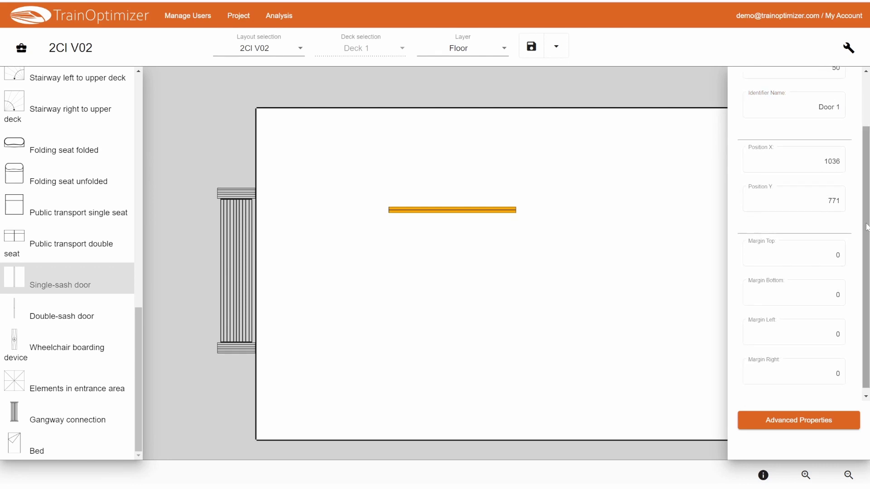
click(767, 196)
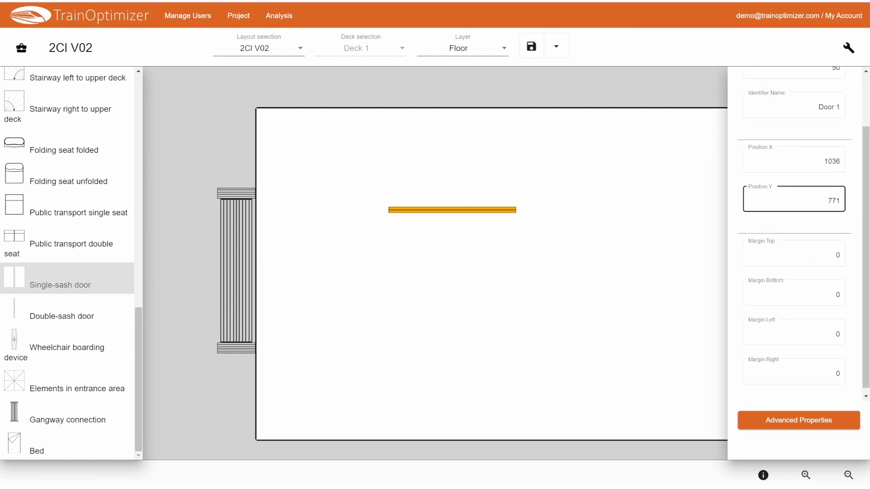
click(641, 208)
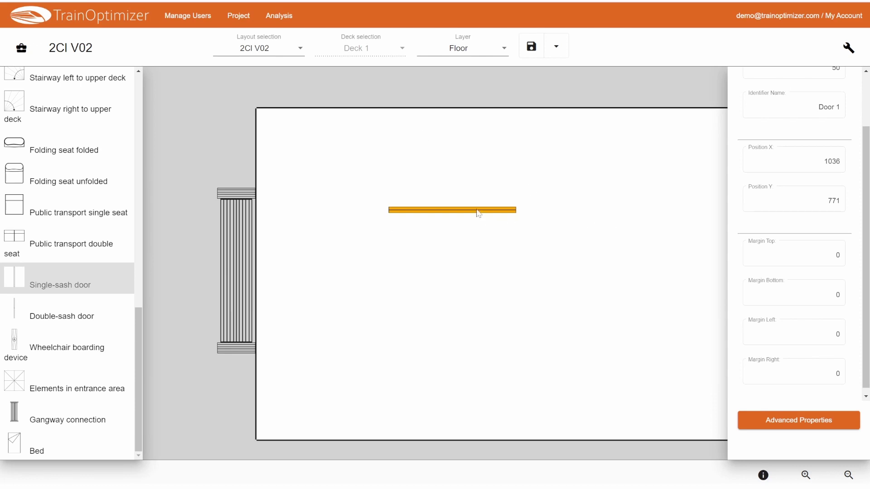
drag(478, 212, 392, 102)
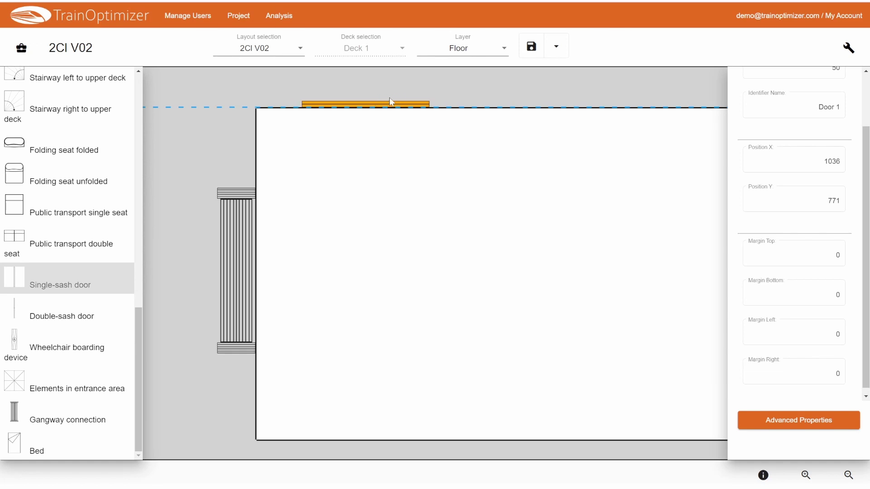
drag(391, 100, 391, 100)
Set the left margin of Door 1 to 200
click(762, 255)
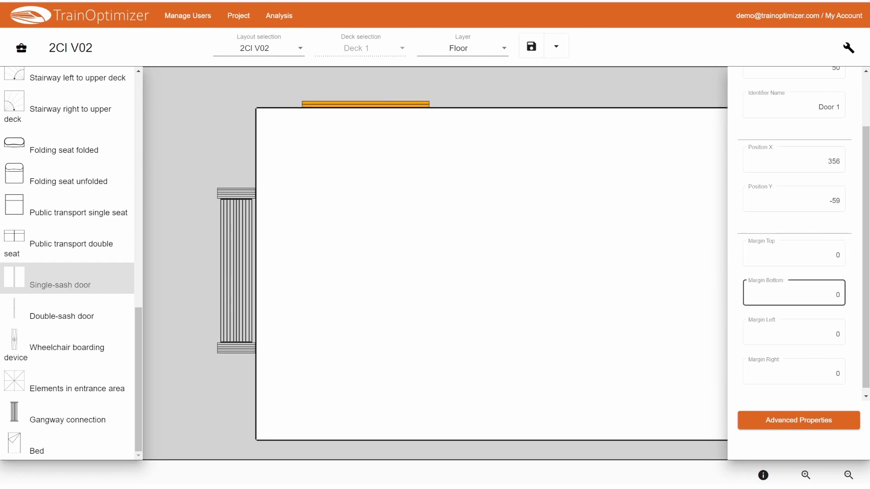
click(799, 371)
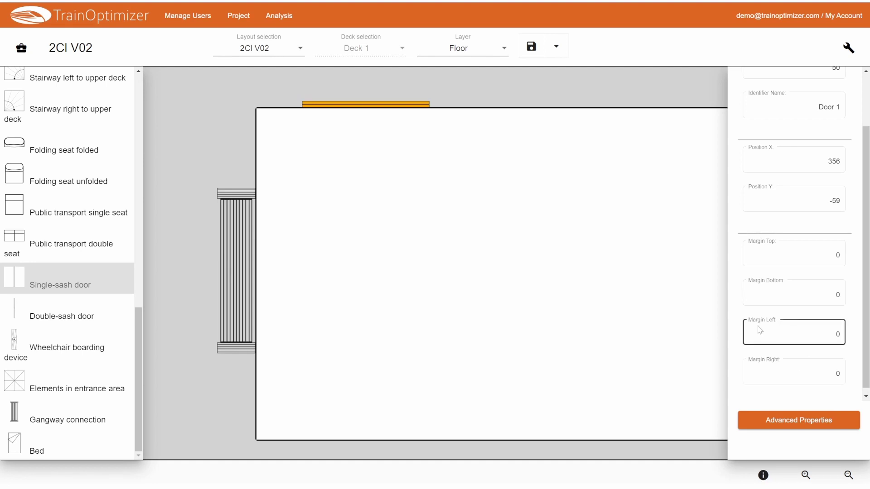
click(773, 333)
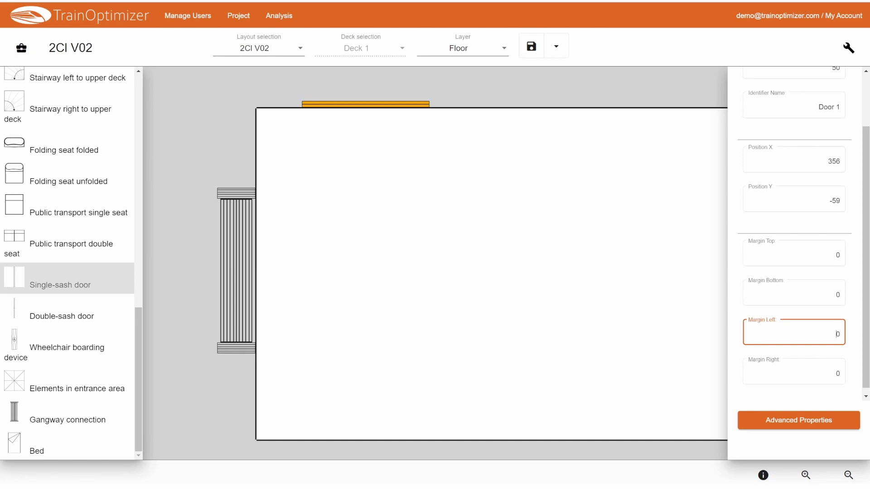
text(200)
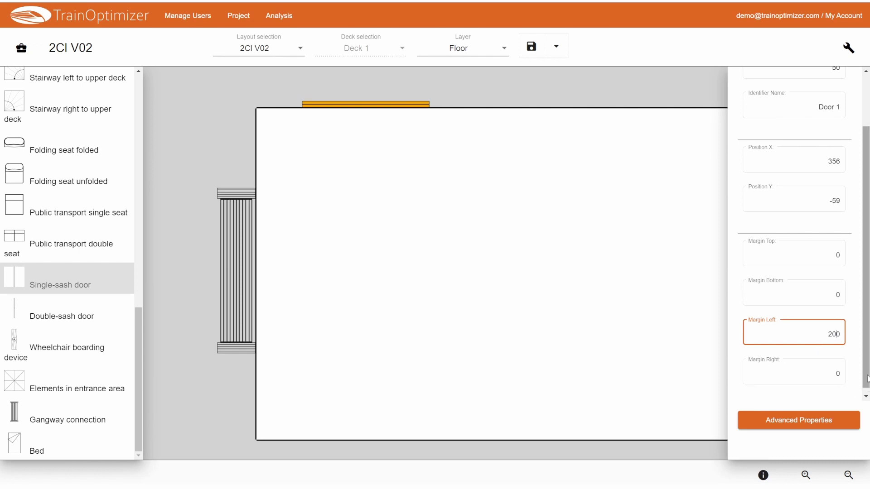
click(866, 398)
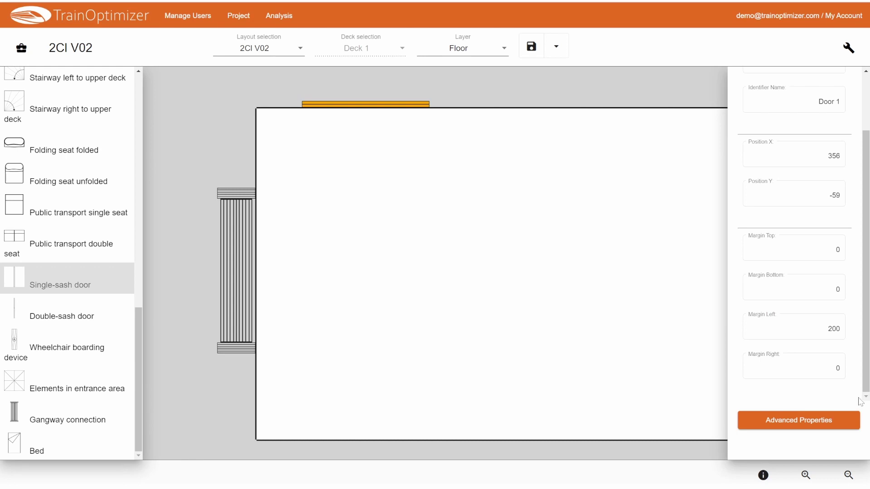
Configure the advanced properties of Door 1 with gap bridging, no separating element and 2 steps
click(792, 429)
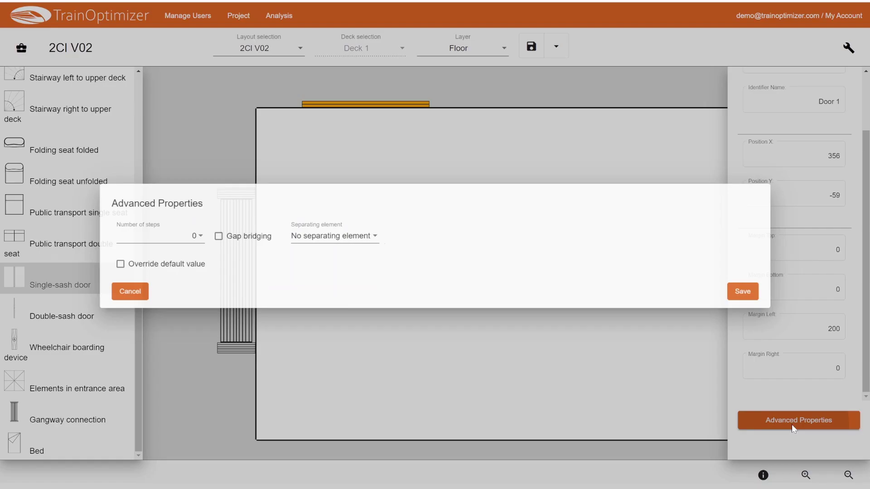
click(190, 236)
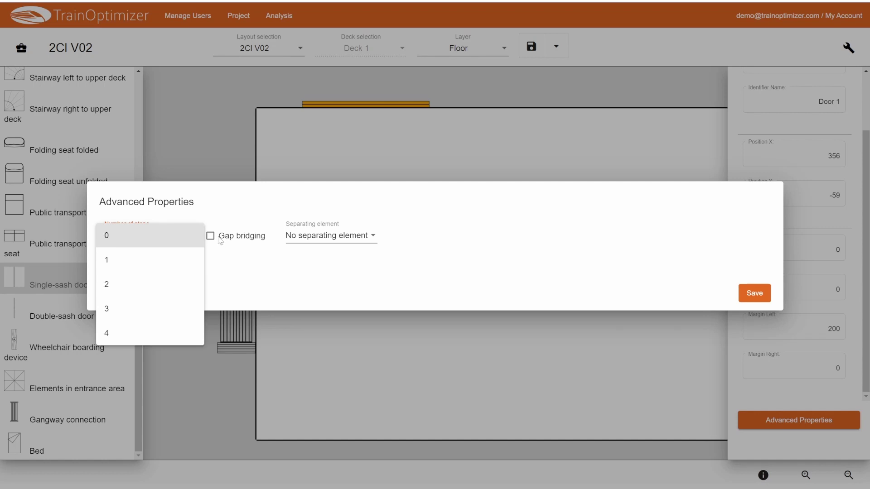
click(135, 235)
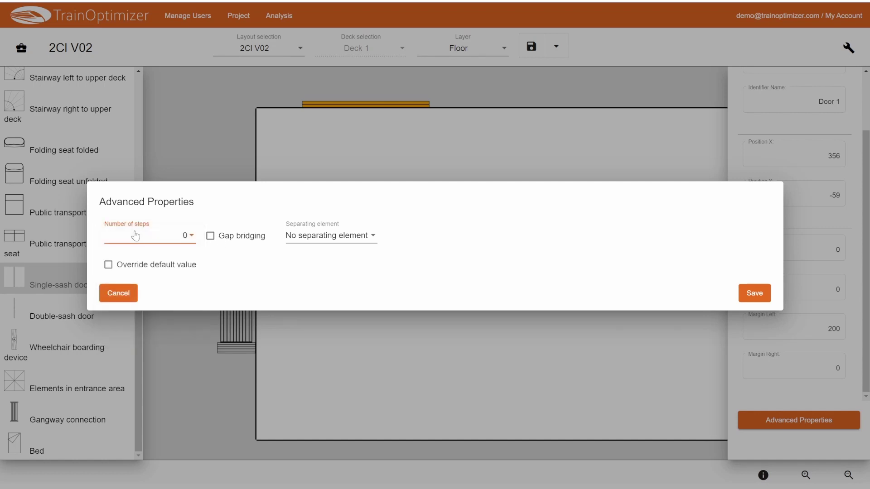
click(211, 240)
click(372, 237)
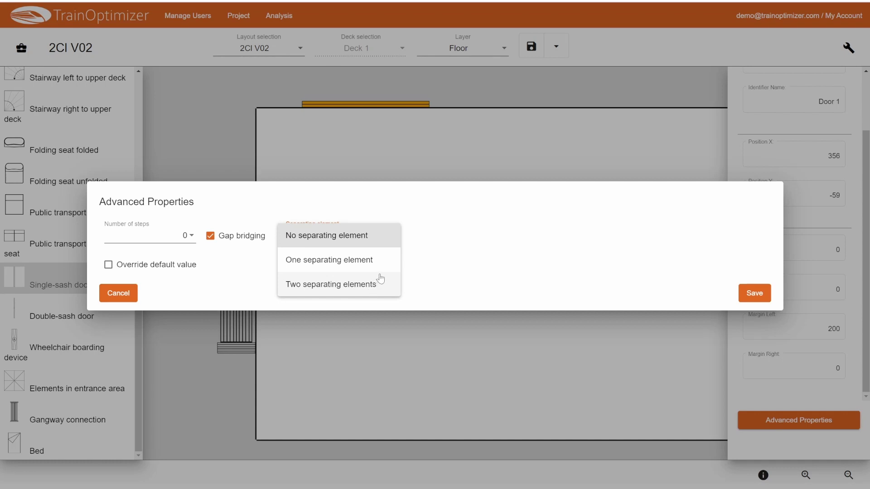
click(365, 235)
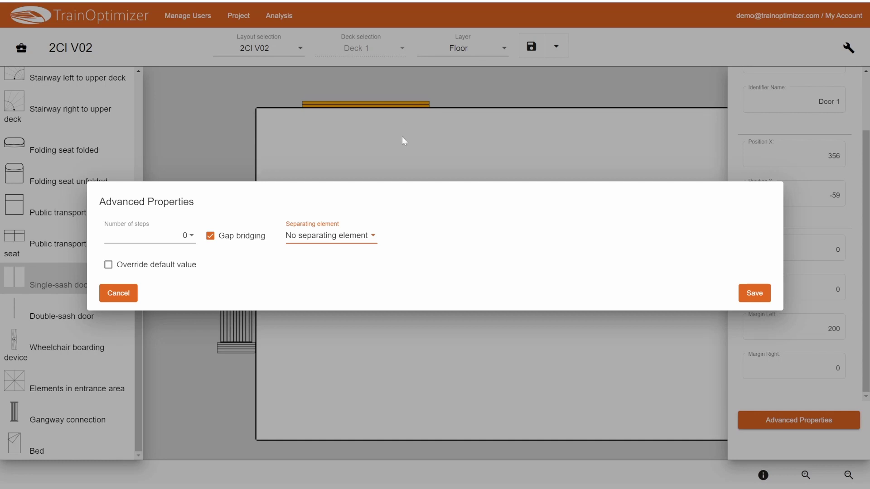
click(191, 239)
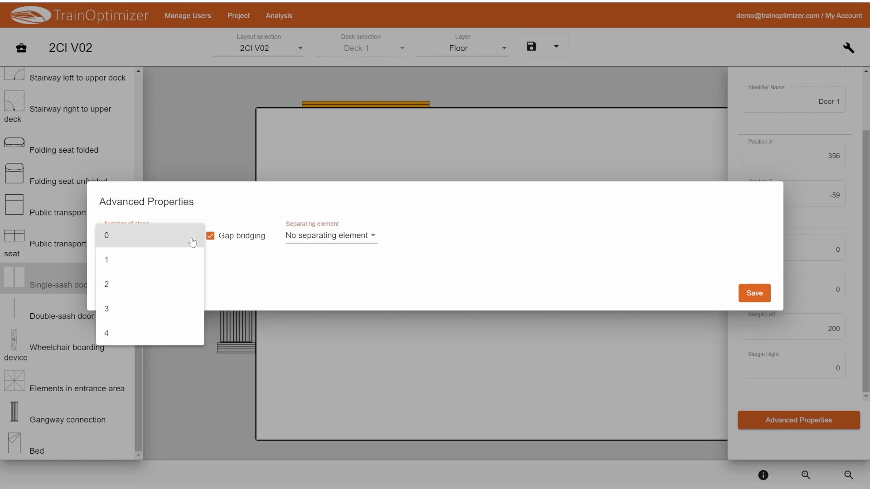
click(121, 290)
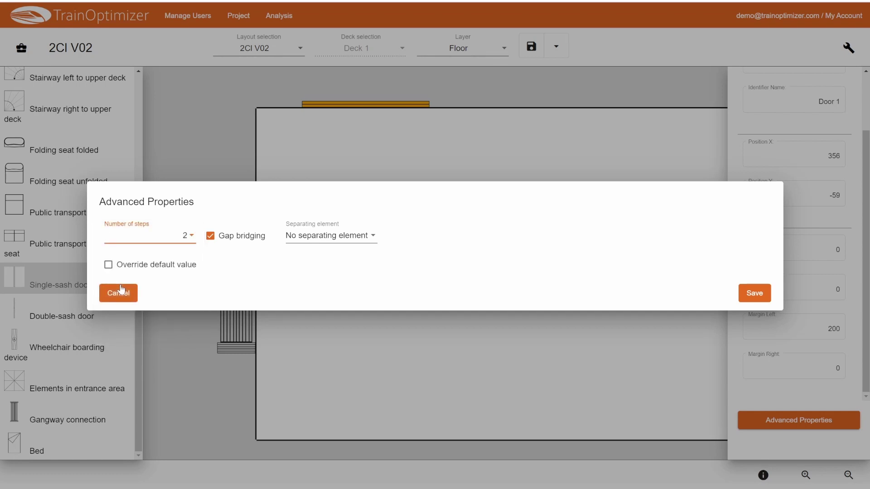
Try 3, 2 and 1 as the door's number of steps, and return the number to 2
click(184, 237)
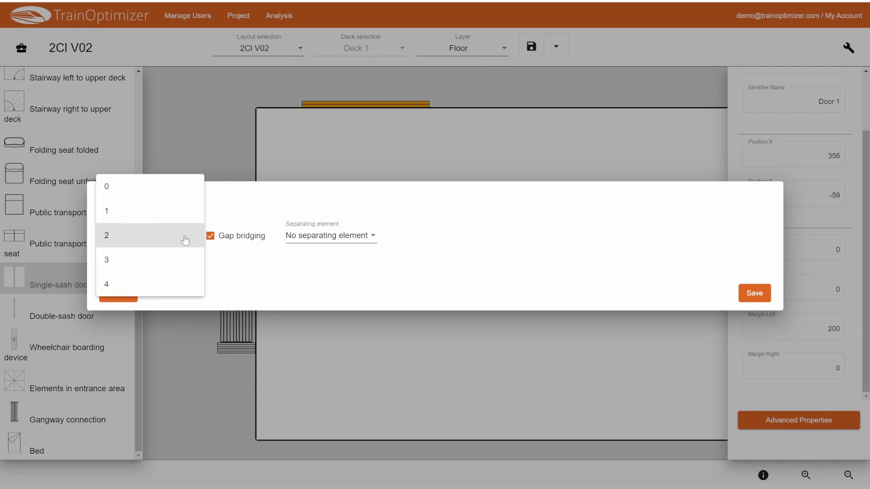
click(164, 258)
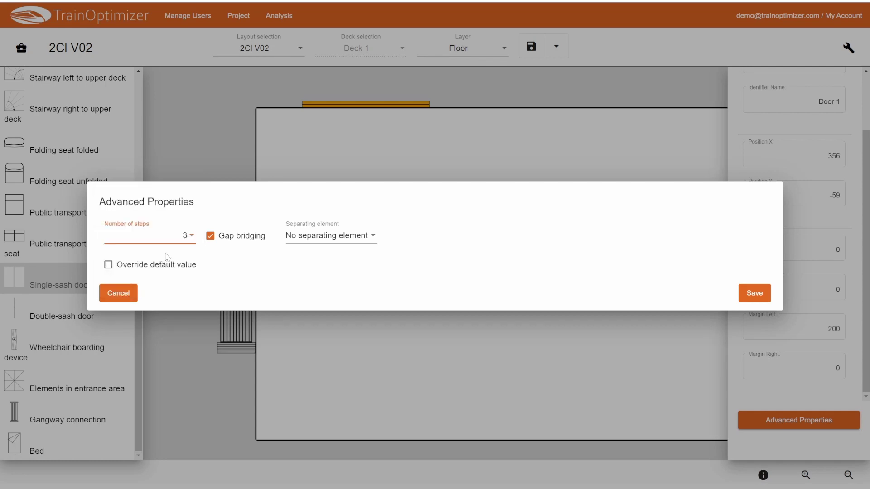
click(190, 235)
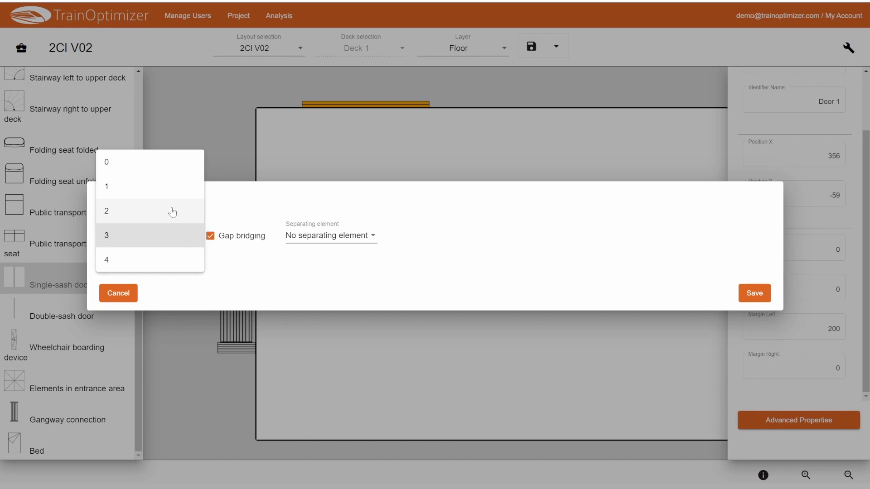
click(174, 210)
click(183, 237)
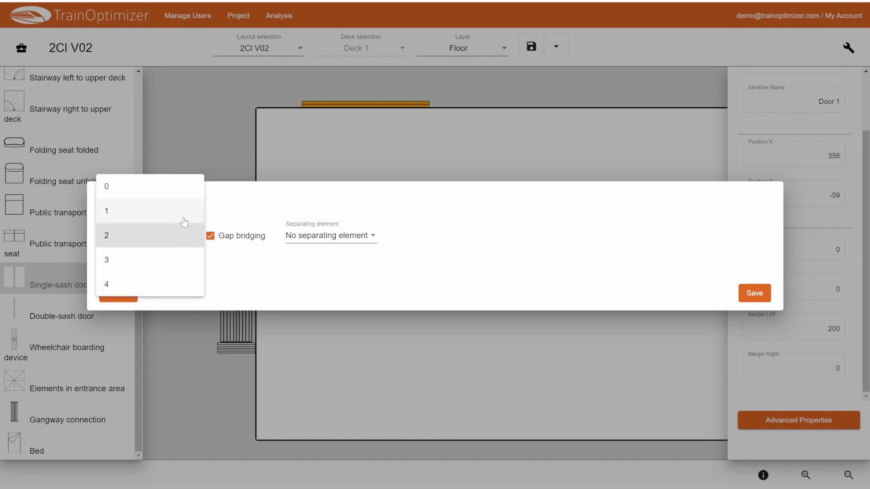
click(186, 210)
click(187, 237)
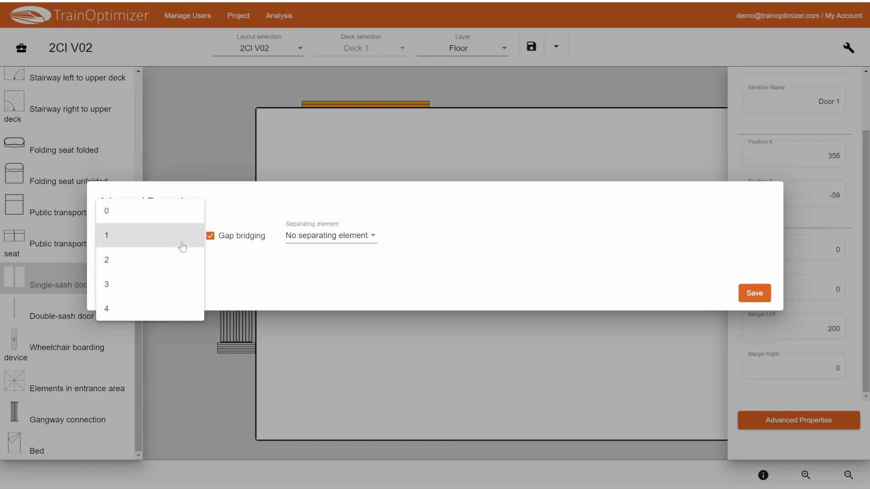
click(174, 257)
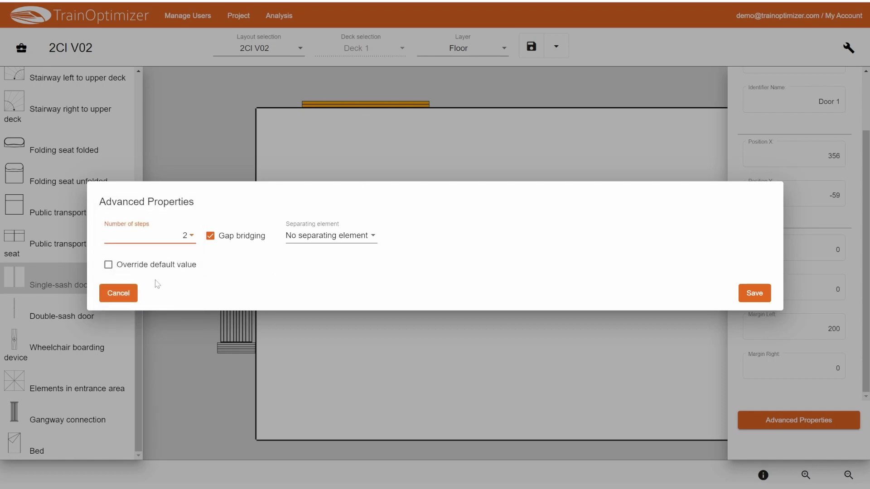
Try overriding the door's default value with 3 people per m², reset it to 0 and turn the override off
click(108, 265)
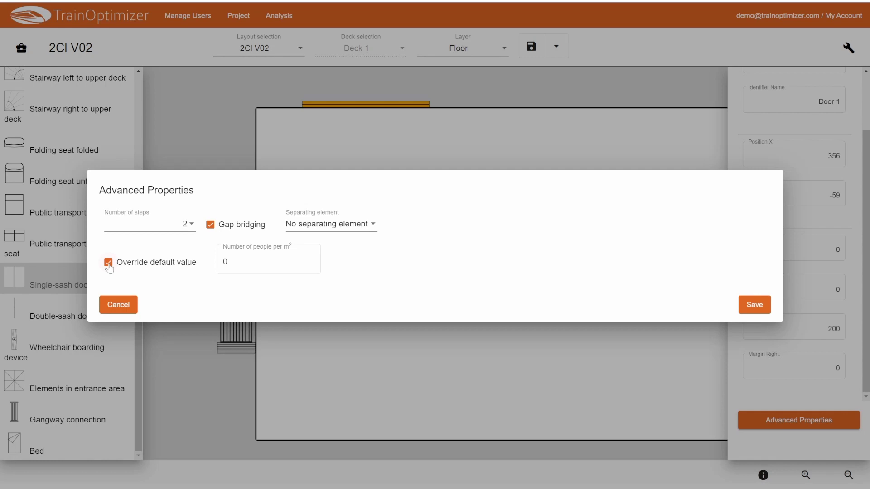
key(Tab)
text(3)
key(ctrl+a)
text(0)
click(109, 263)
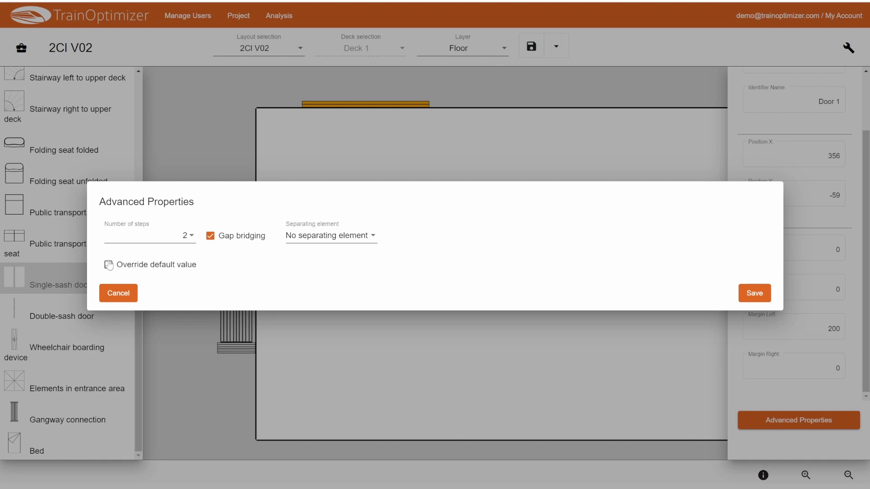
Save Door 1's advanced properties and move the door along the upper wall until its 200 left margin snaps to the carriage's left end
click(756, 294)
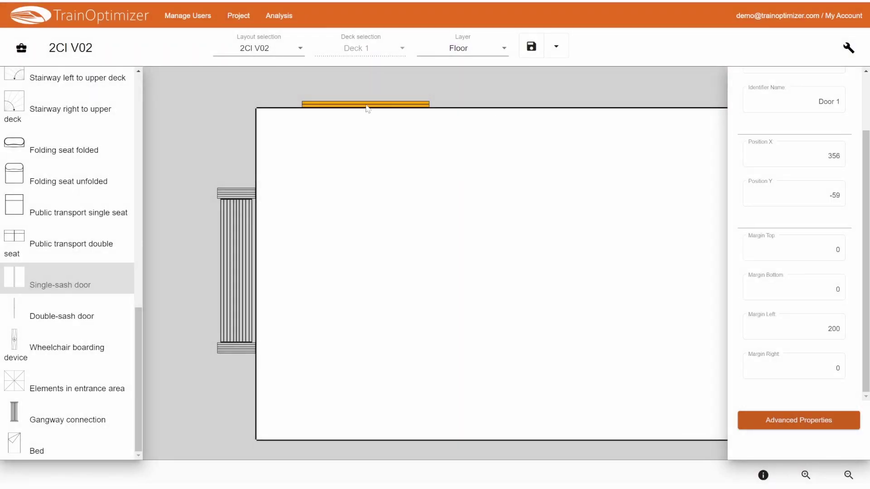
drag(359, 108, 341, 108)
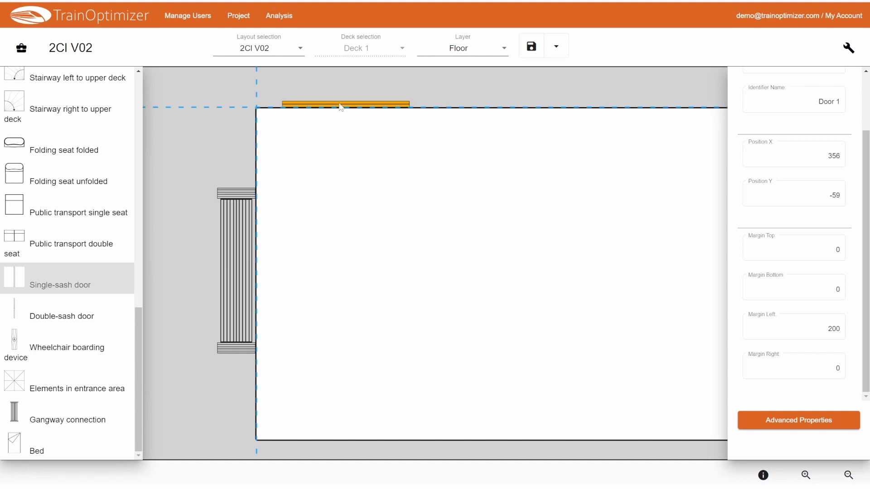
drag(341, 107, 341, 108)
Duplicate Door 1 onto the lower wall directly opposite, at X 200 and Y 2613, and check the copy's advanced properties
drag(341, 106, 339, 444)
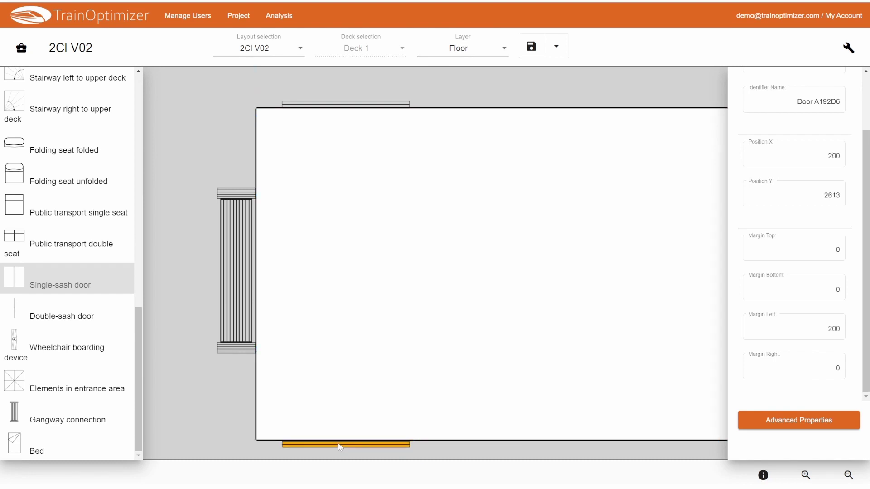
click(769, 419)
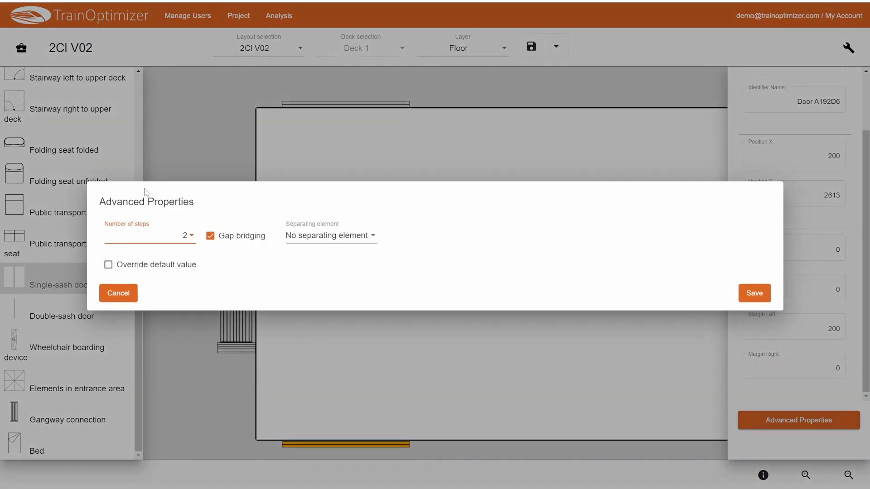
click(118, 294)
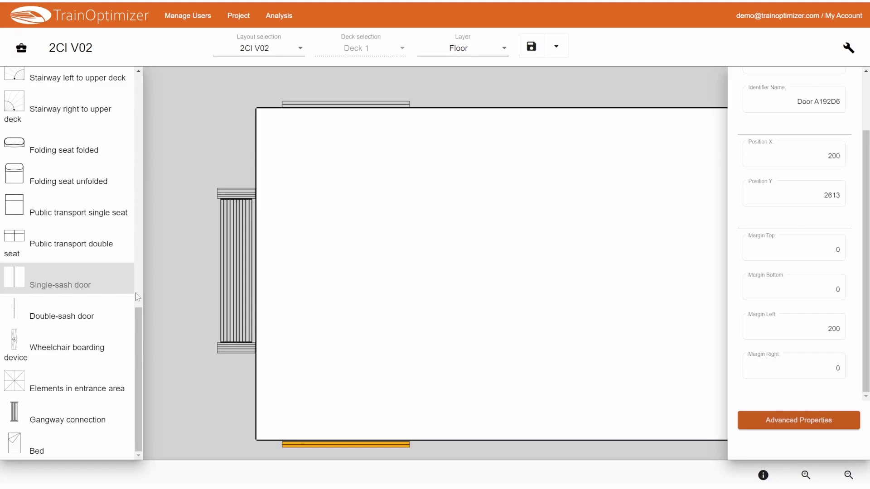
Rename the copied door on the lower wall as Door 2
click(789, 102)
drag(814, 102, 858, 108)
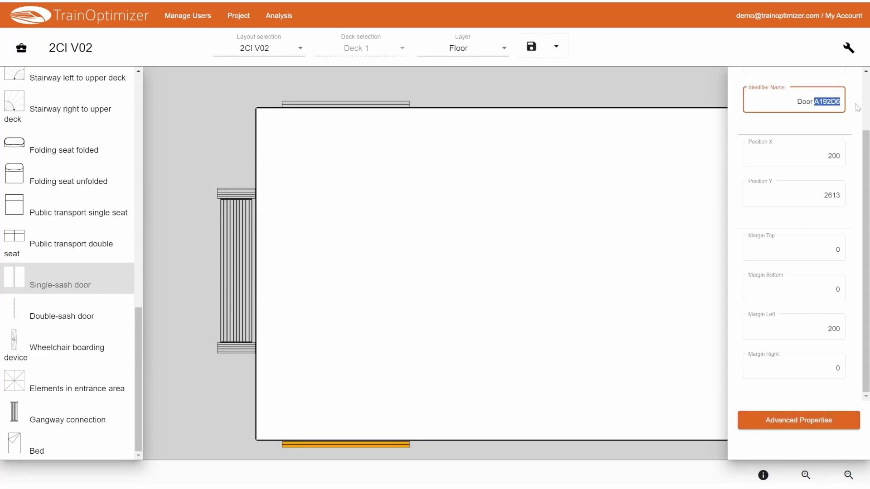
text(2)
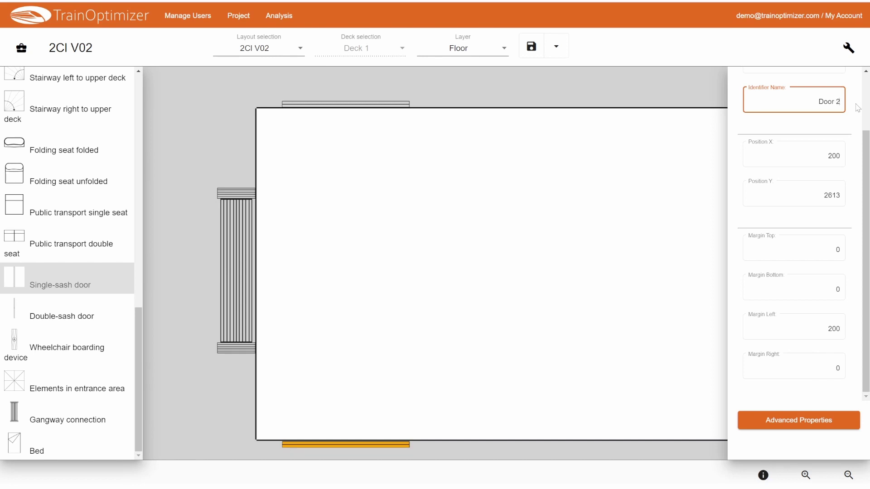